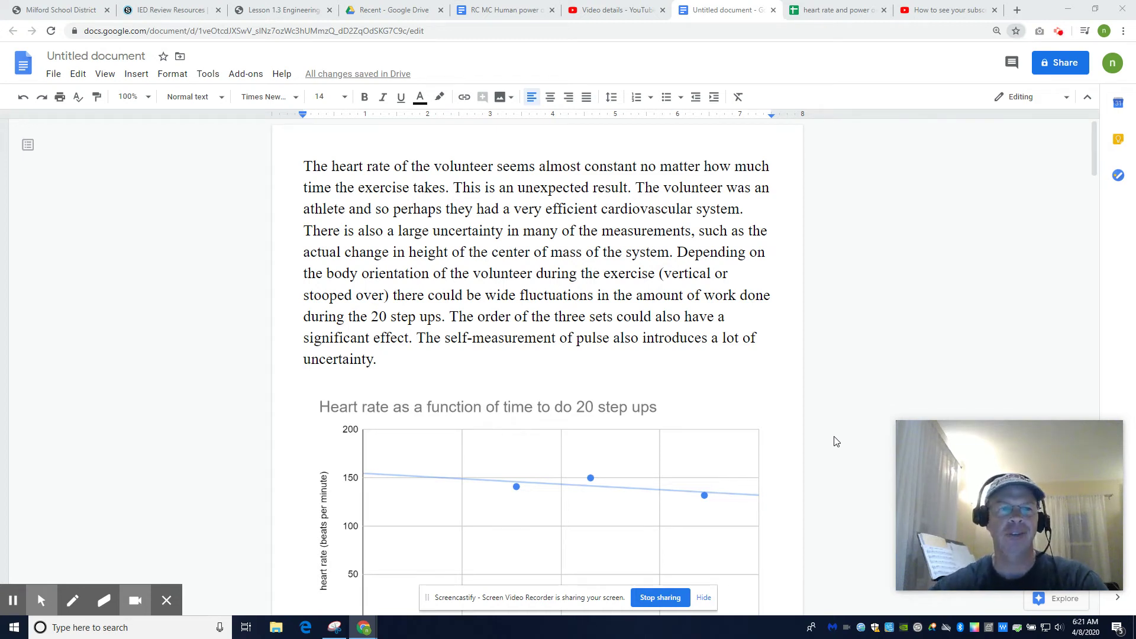
Go to the top of the human power output assignment, then switch to the heart rate spreadsheet.
click(487, 10)
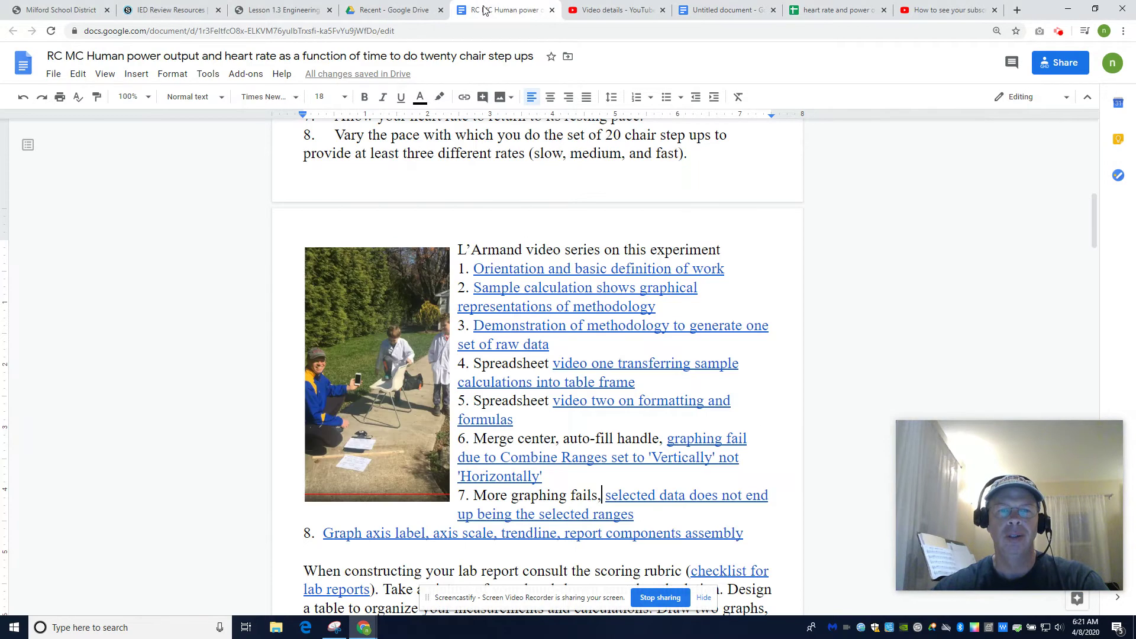
drag(1092, 211, 1092, 74)
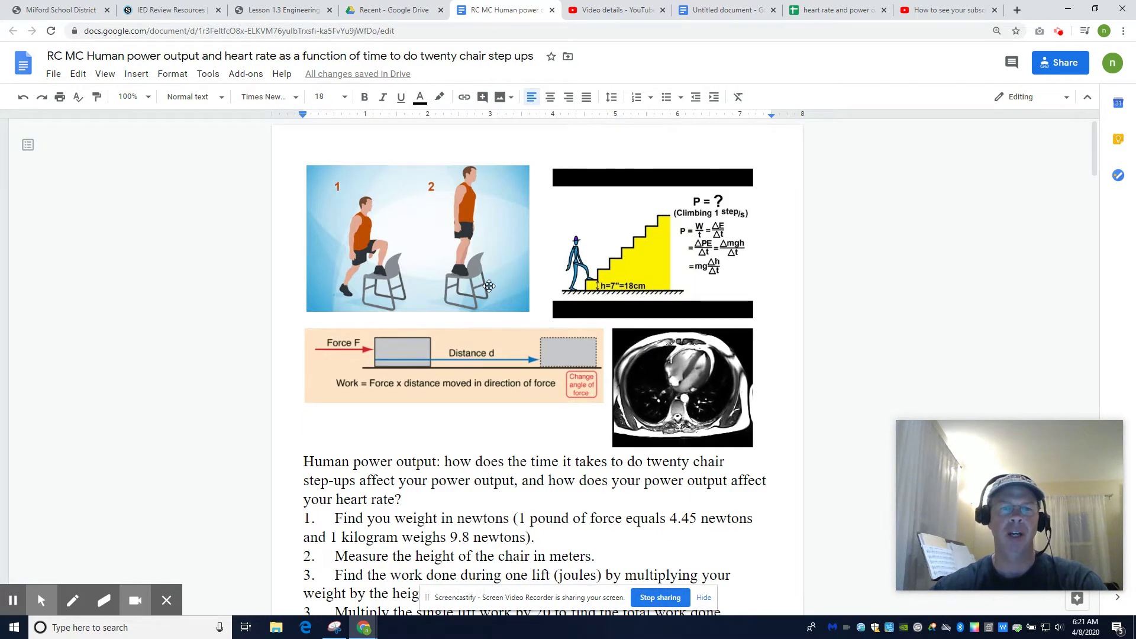
click(831, 8)
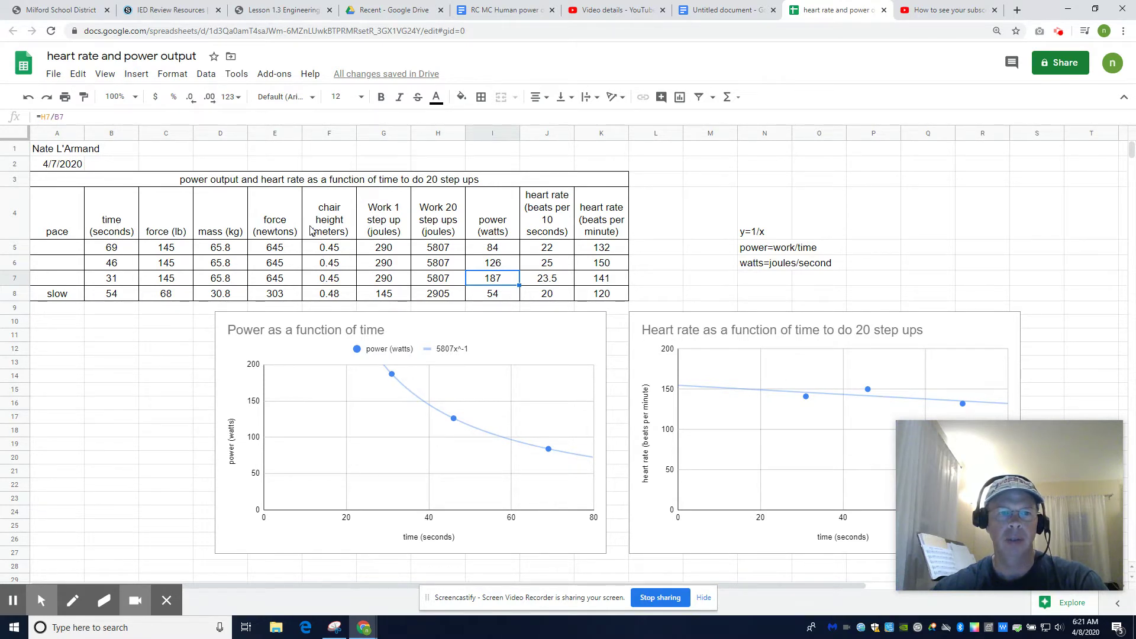
Select the power column I4:I8 and the heart rate per minute column K4:K8 for charting.
drag(512, 228, 507, 293)
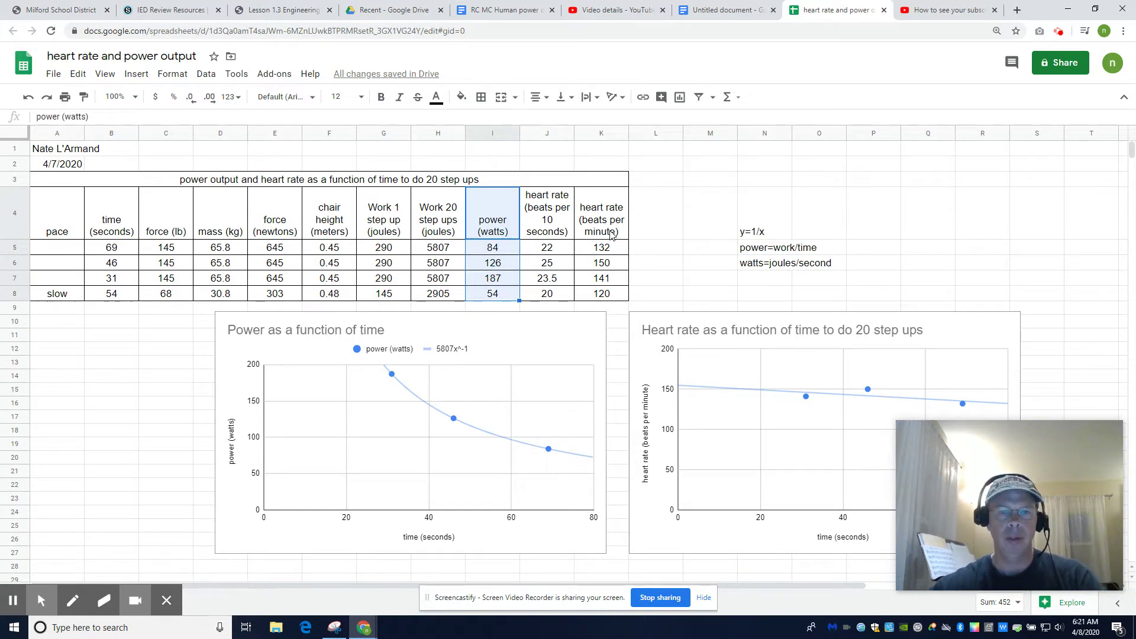
drag(611, 234, 601, 296)
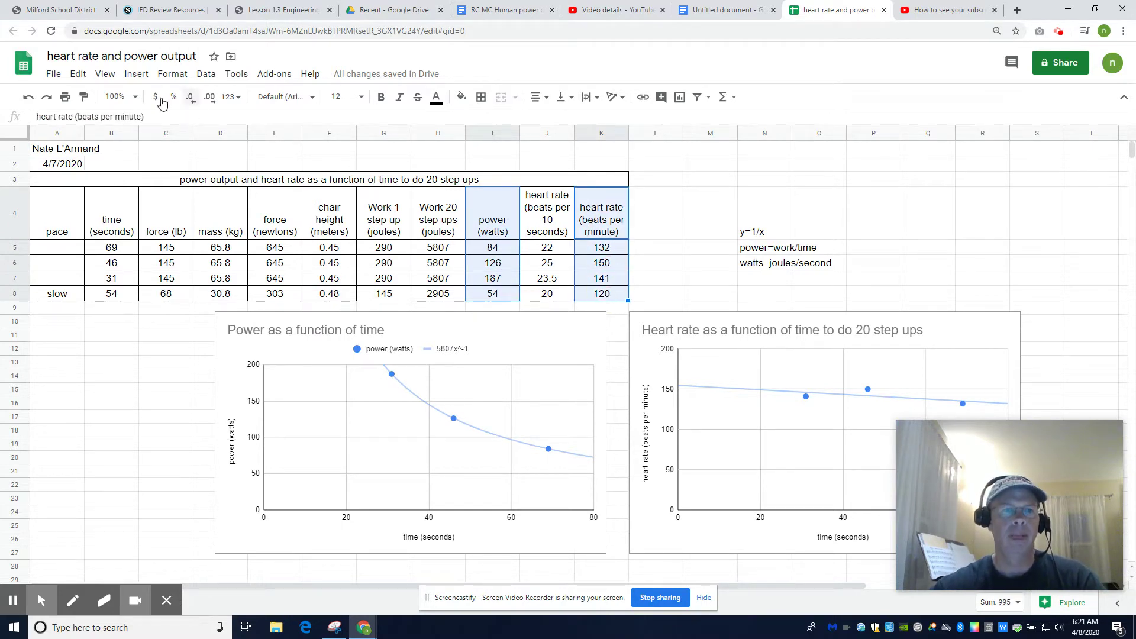
click(136, 73)
Insert a chart from the selected data and change its type to a scatter chart.
click(152, 186)
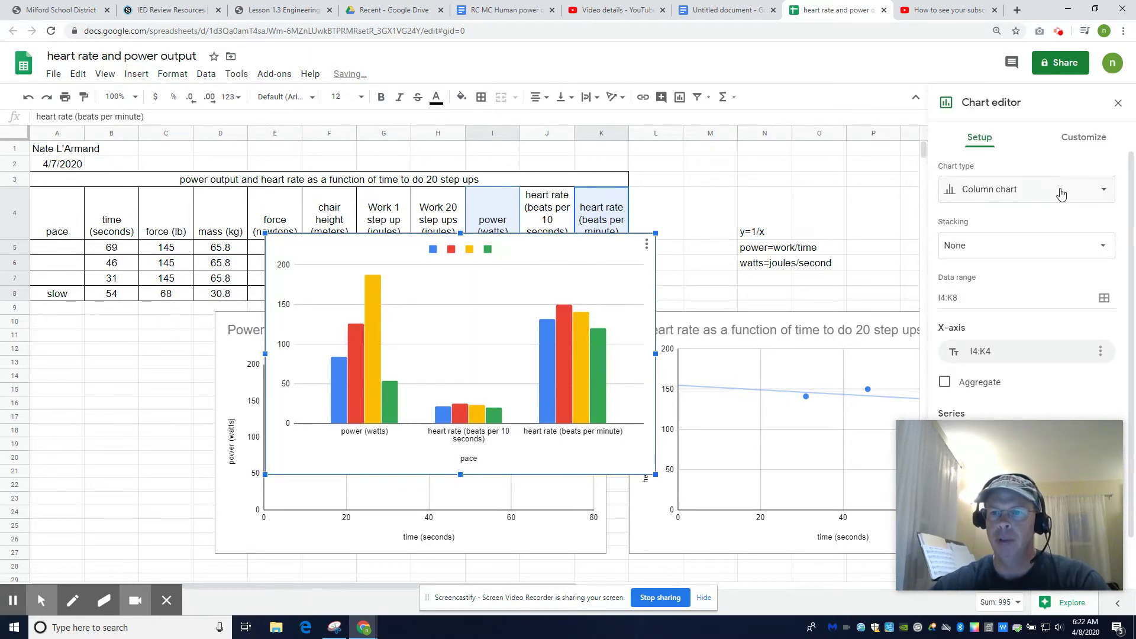
click(1061, 195)
scroll(1042, 266, down, 5)
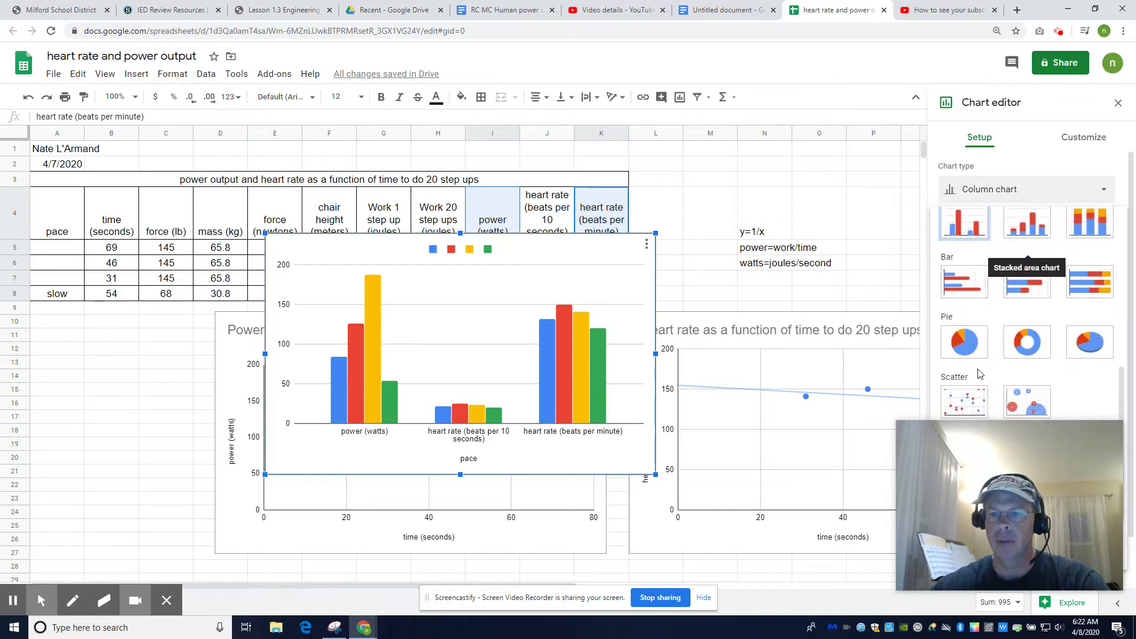
click(973, 395)
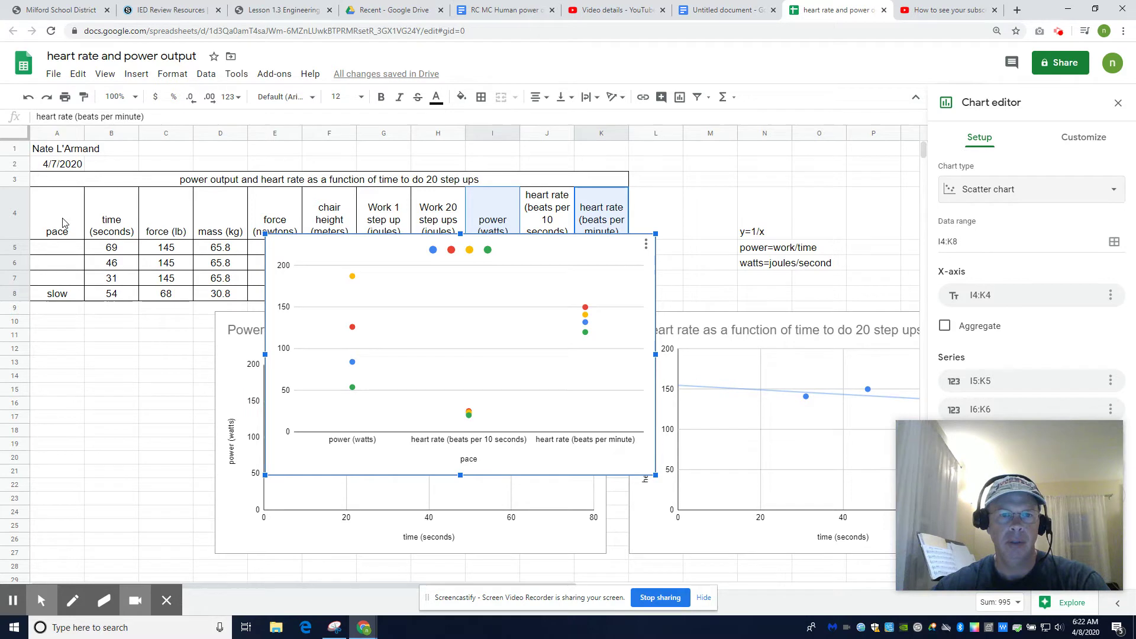
Position the scatter chart over the 'Power as a function of time' chart.
drag(346, 247, 294, 347)
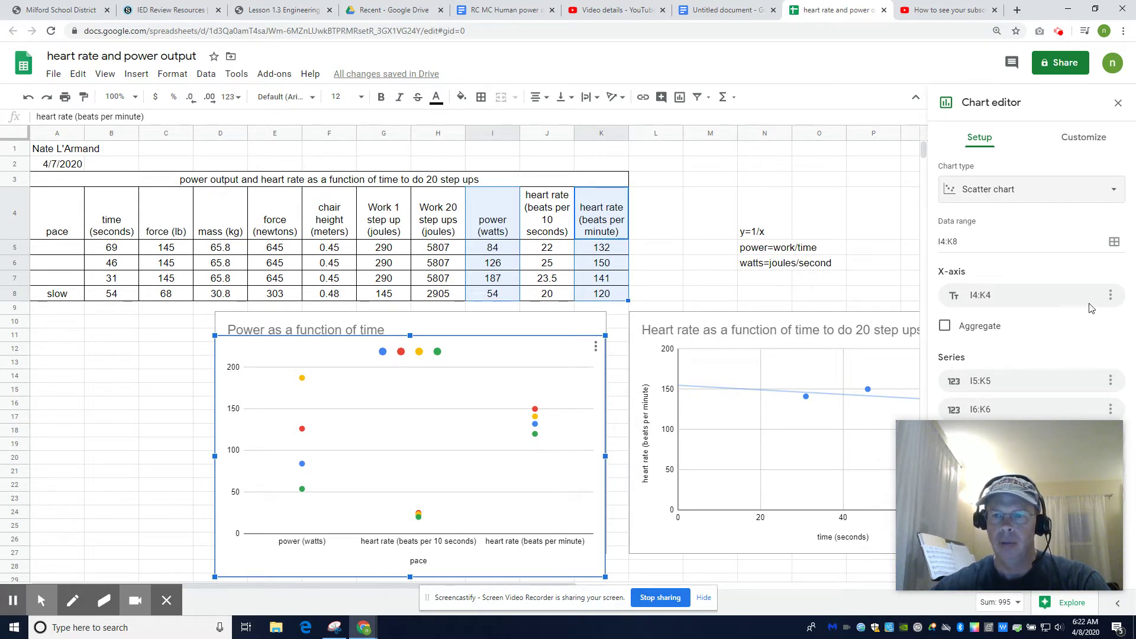
mouse_move(1092, 443)
drag(1091, 439, 832, 443)
Plot each column as its own series, using row 4 as headers for the axis and legend.
click(945, 531)
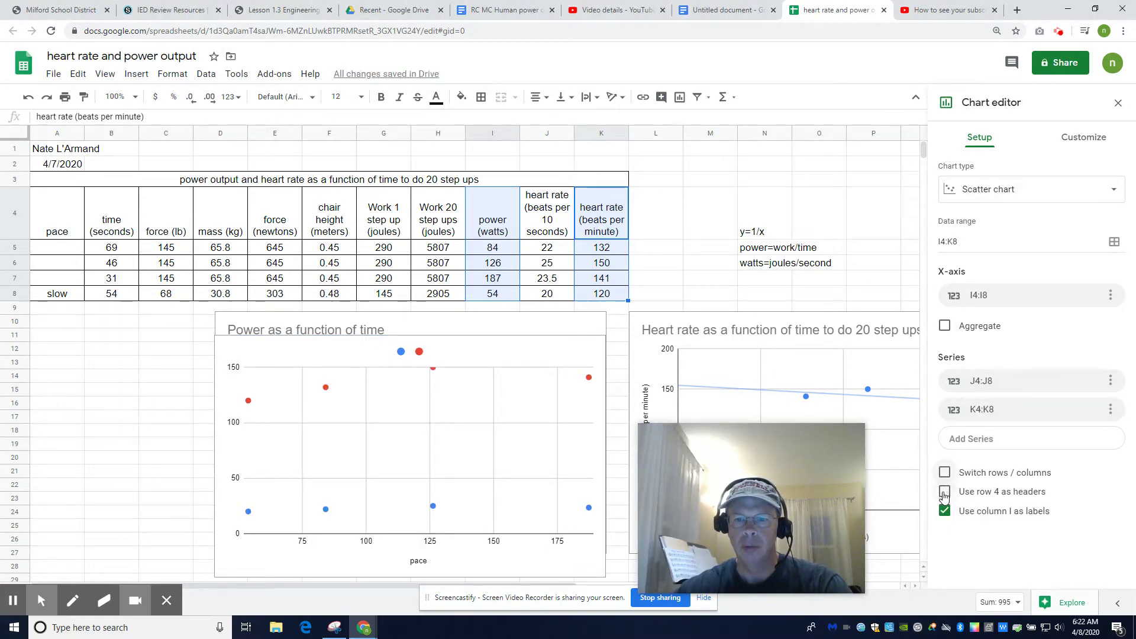
click(945, 492)
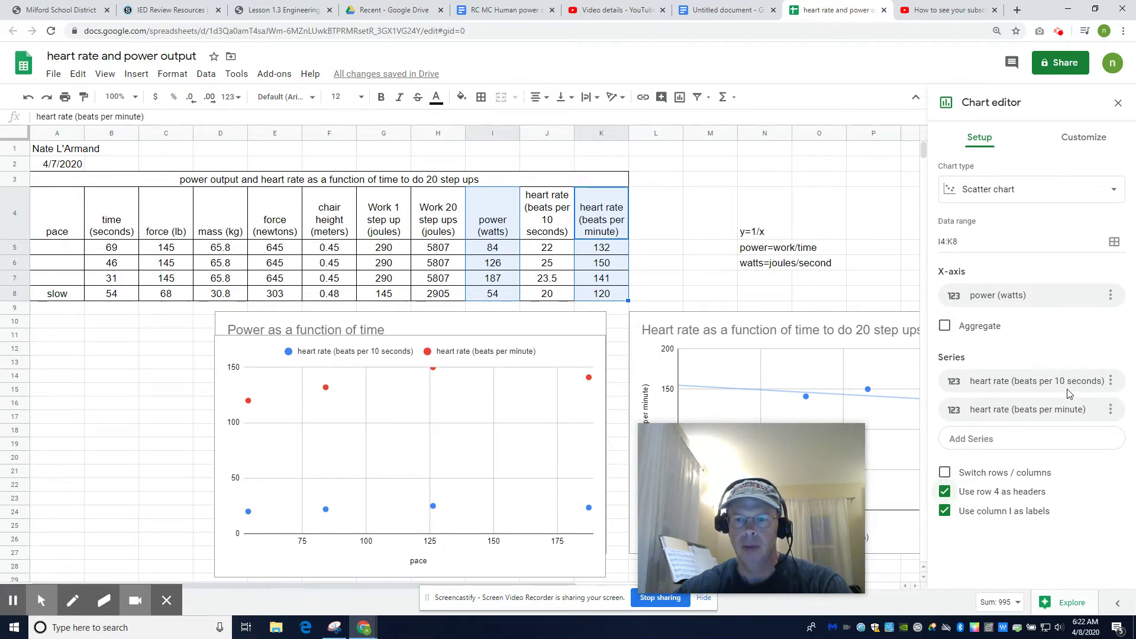
click(1111, 381)
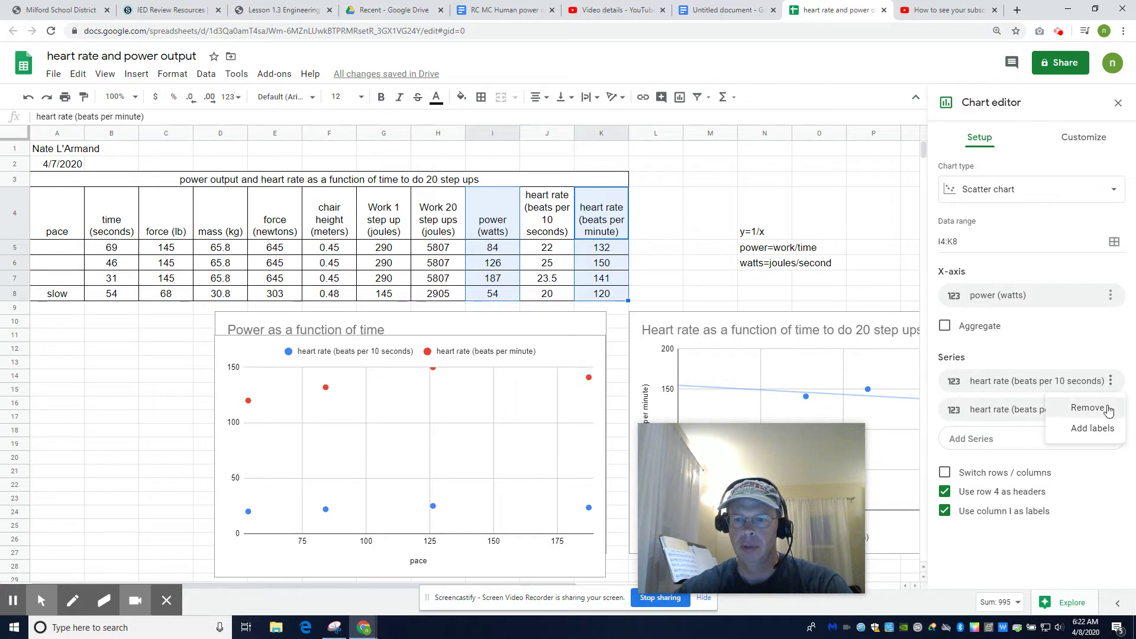
Remove the 'heart rate (beats per 10 seconds)' series, leaving only beats per minute against power.
click(1088, 408)
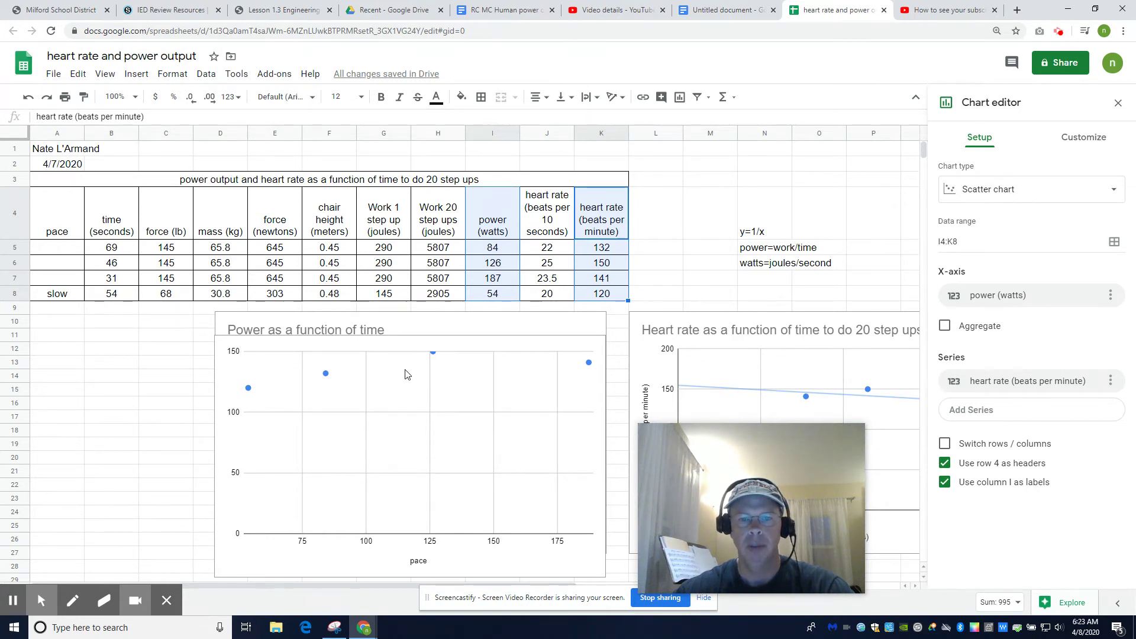
click(727, 18)
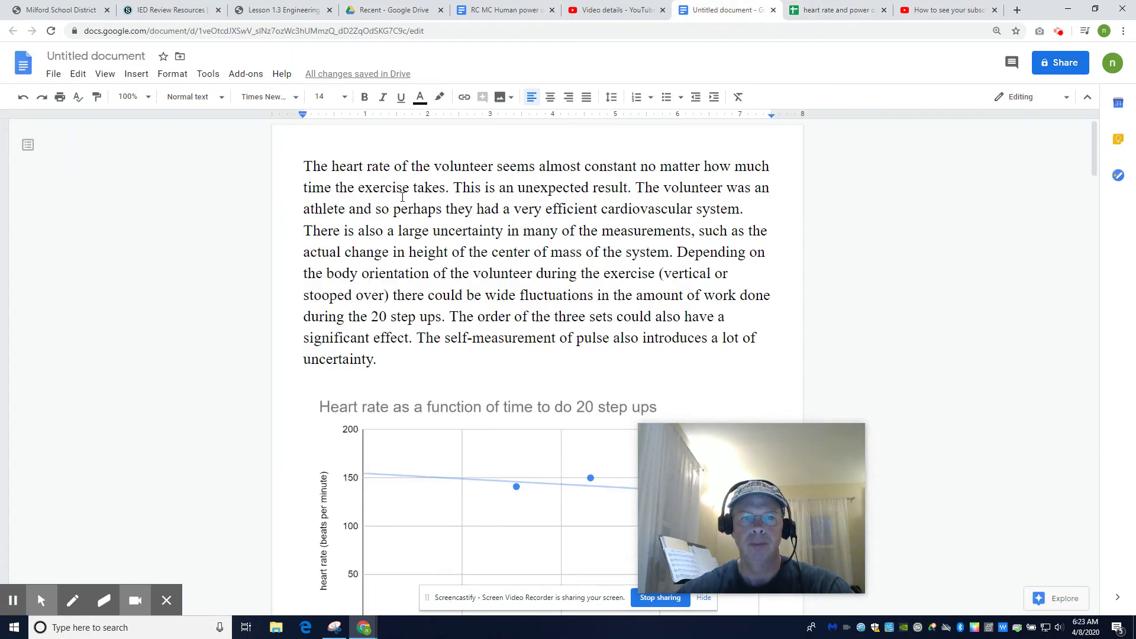
Title the report 'The heart rate of the volunteer seems almost constant no matter how much time the exercise takes'.
click(141, 56)
click(401, 251)
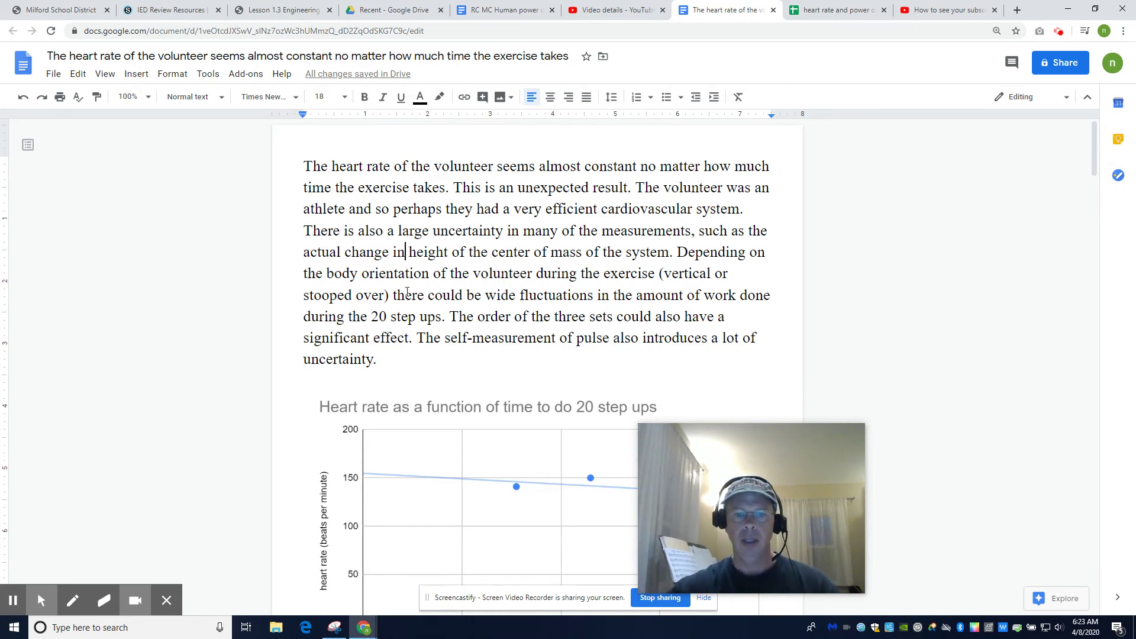
scroll(489, 259, down, 8)
scroll(489, 258, down, 5)
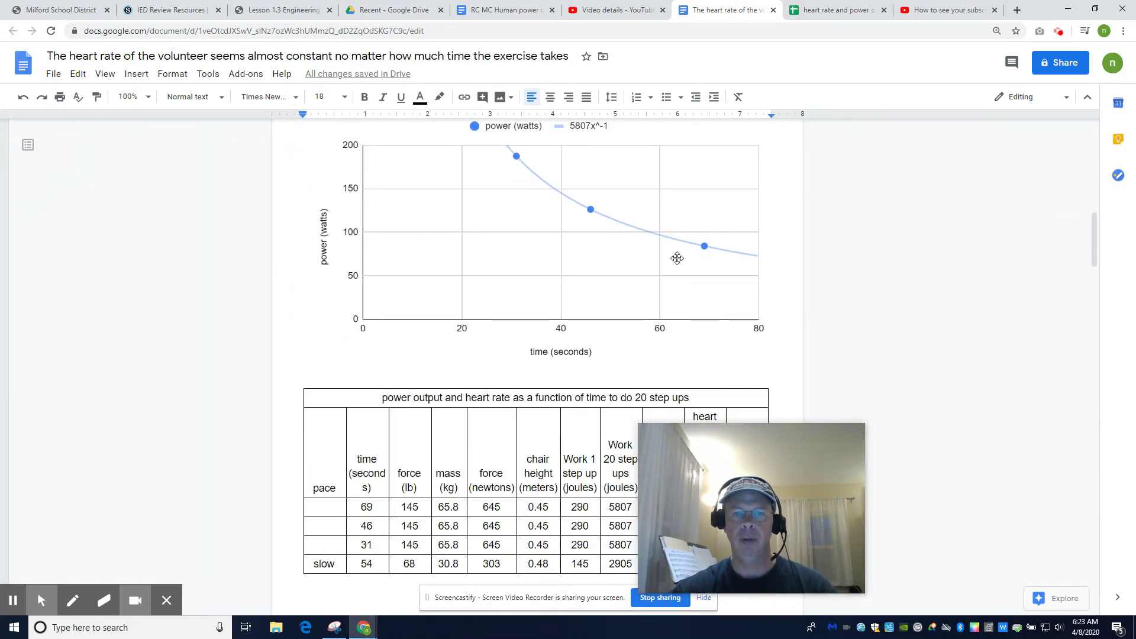
scroll(681, 263, up, 5)
scroll(680, 262, up, 5)
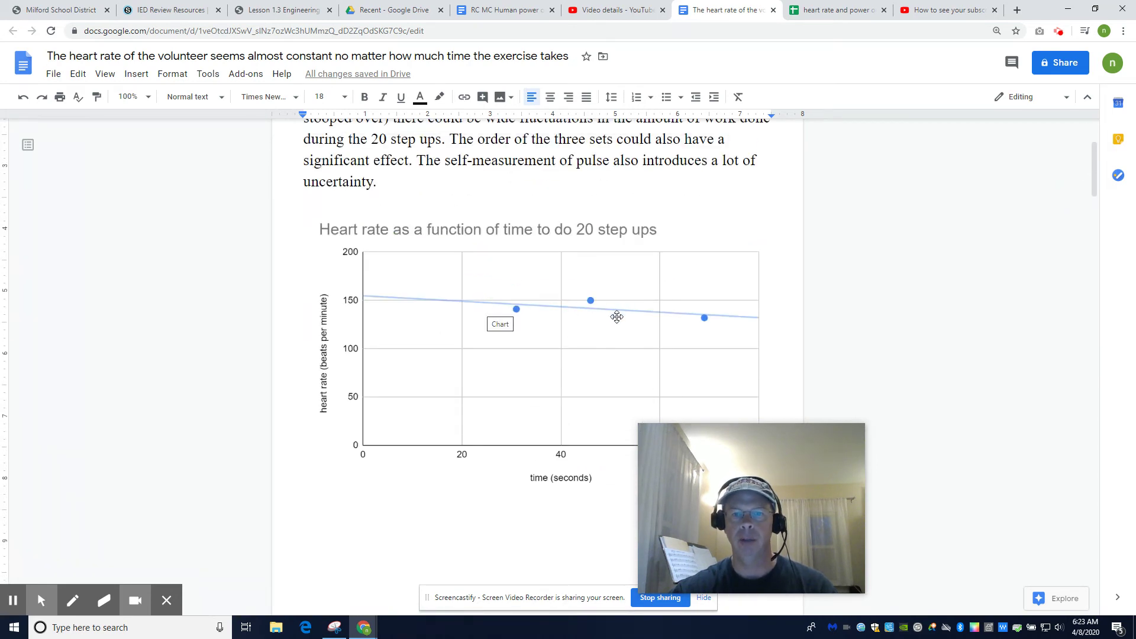
scroll(615, 318, down, 14)
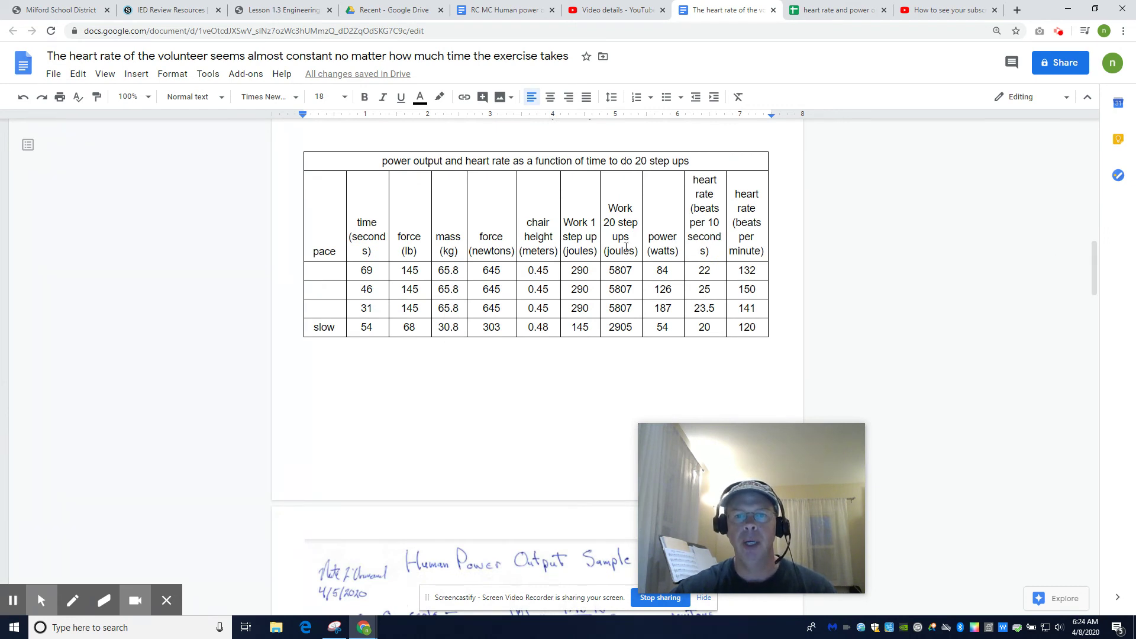
Widen the 'heart rate (beats per 10 seconds)' and 'time (seconds)' table columns so headers fit.
drag(726, 228, 728, 228)
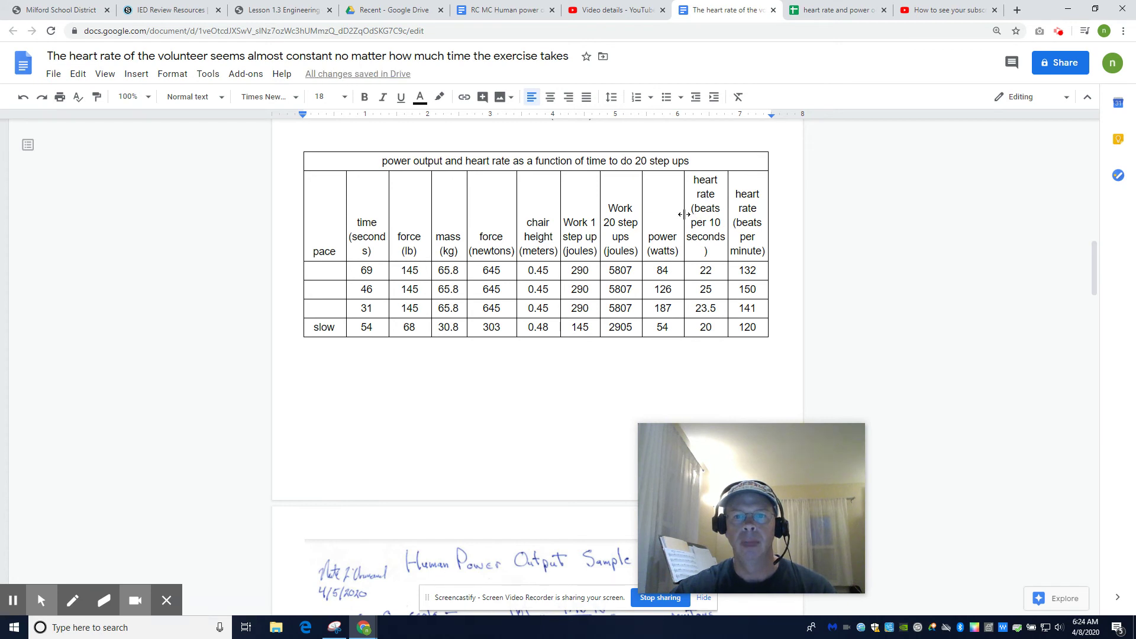
drag(684, 214, 681, 213)
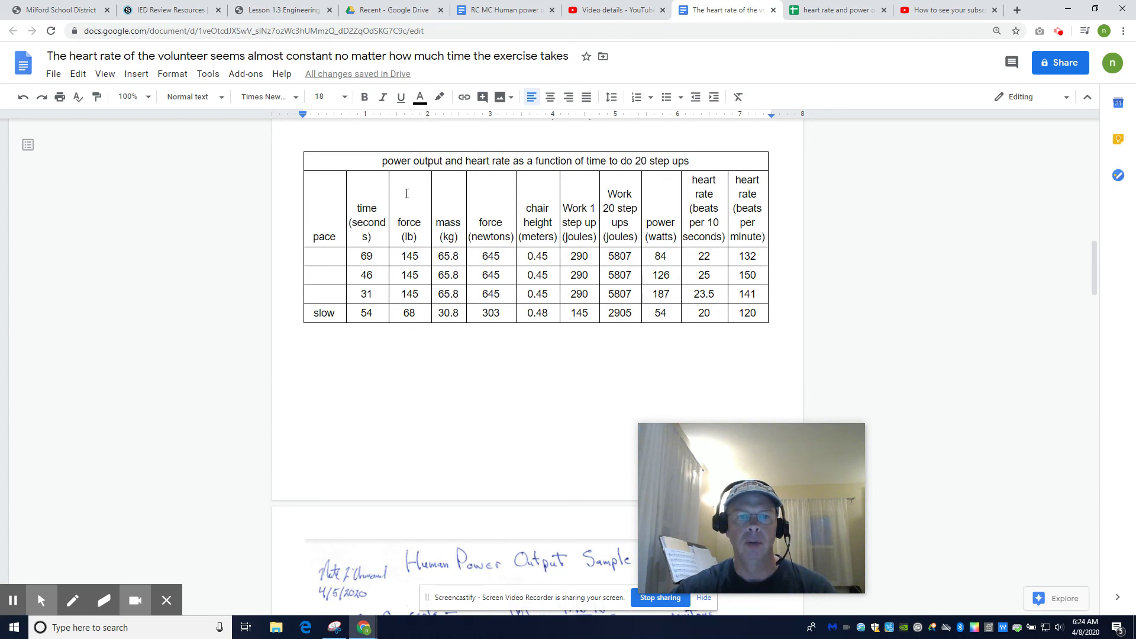
drag(389, 203, 403, 206)
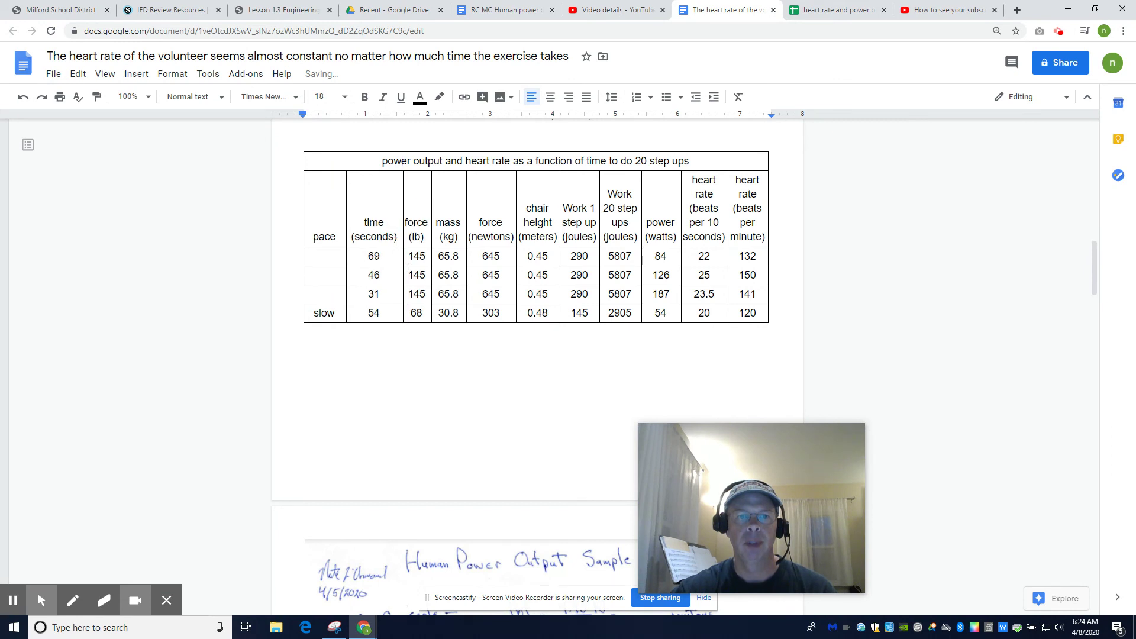
Scroll past the handwritten sample calculations to the experiment photo on the last page.
scroll(408, 288, down, 13)
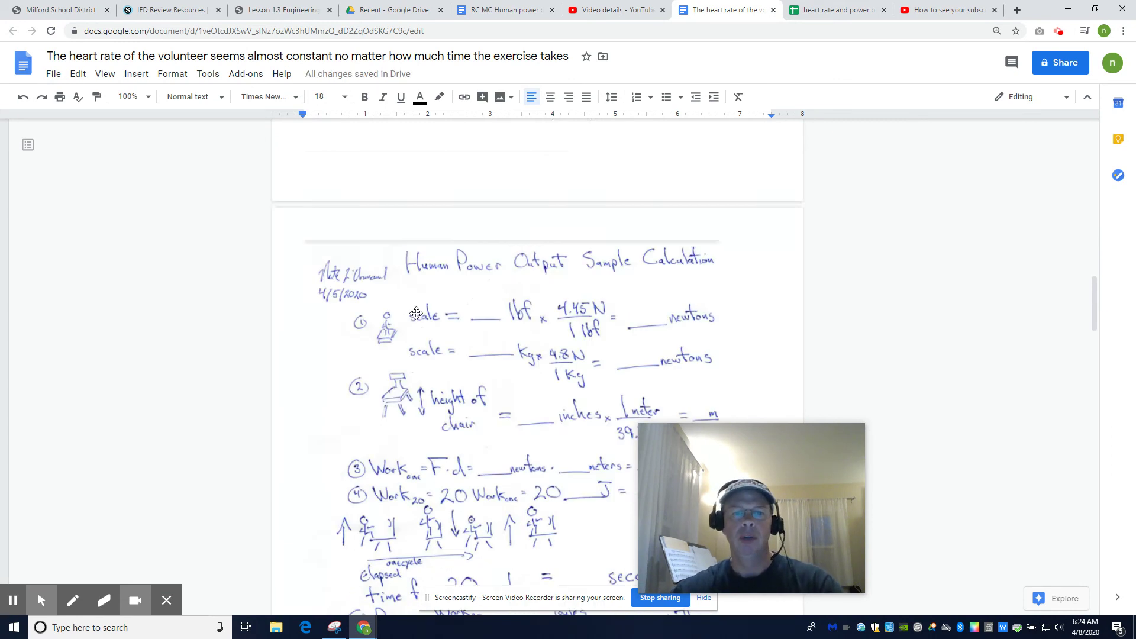
scroll(417, 317, down, 15)
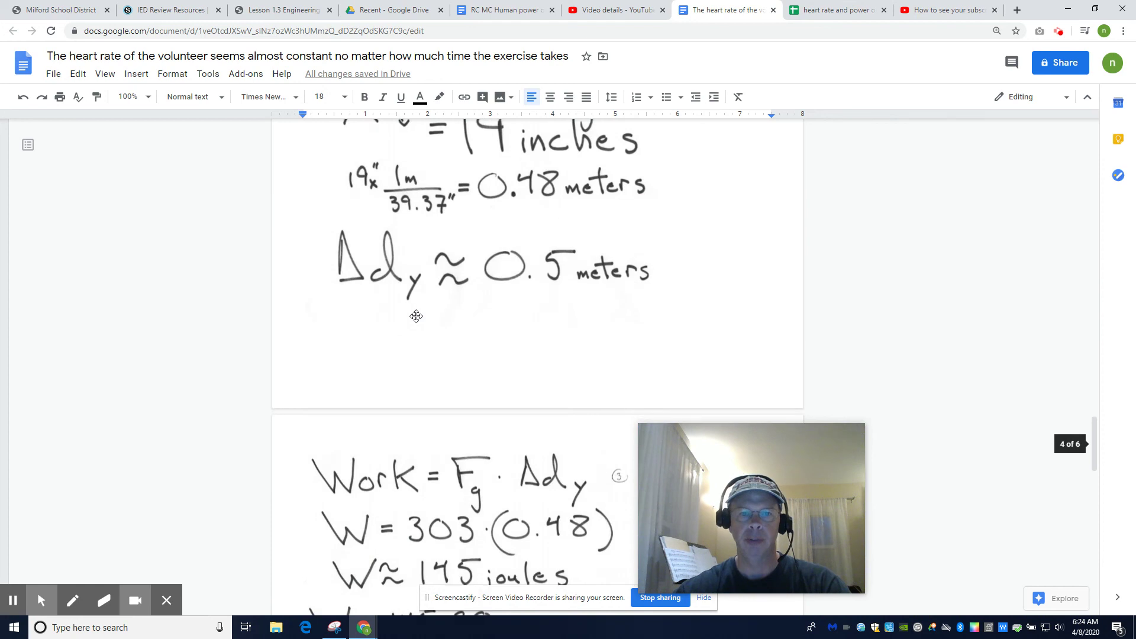
scroll(417, 317, down, 2)
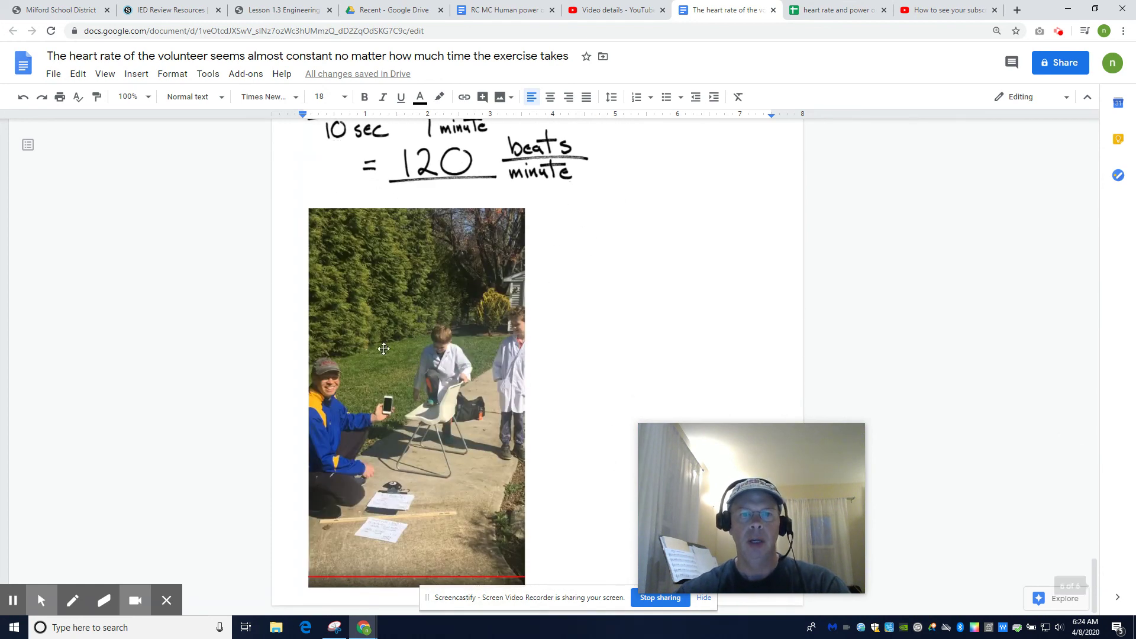